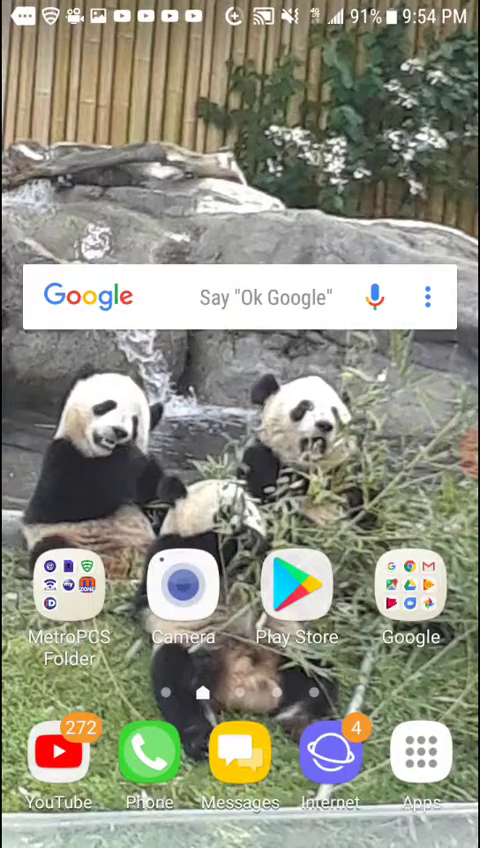
Step: Swipe to the home screen page with the Snapchat, Netflix, Sandbox, Minecraft and Instagram icons
drag(380, 450, 100, 450)
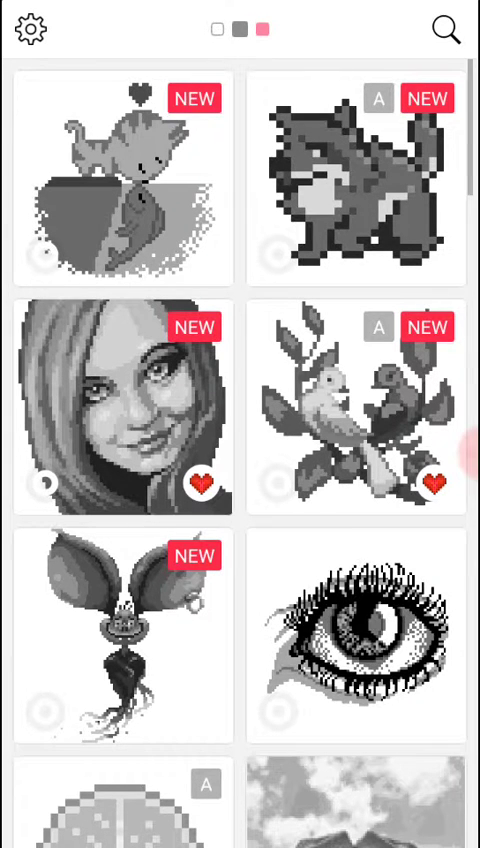
scroll(240, 450, down, 5)
scroll(240, 450, down, 5)
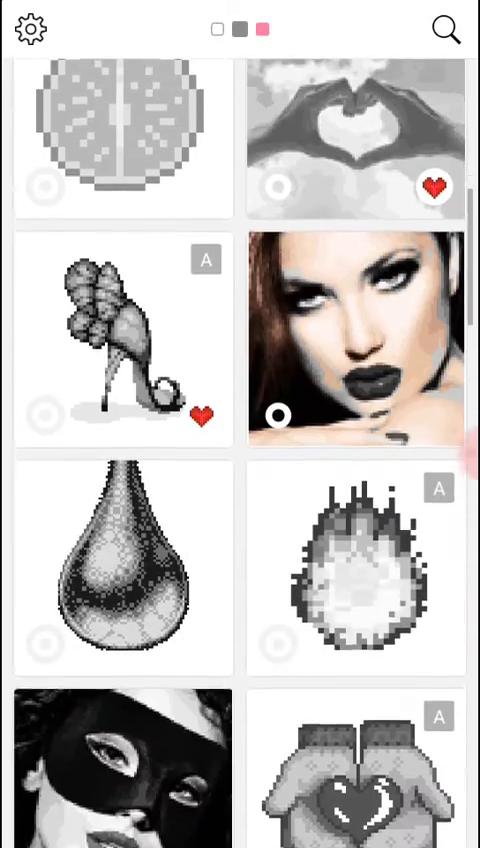
scroll(240, 450, down, 5)
scroll(240, 450, down, 5)
scroll(240, 450, up, 3)
scroll(240, 450, down, 6)
scroll(240, 450, down, 2)
scroll(240, 450, up, 3)
scroll(240, 450, down, 4)
scroll(240, 450, down, 5)
scroll(240, 450, down, 3)
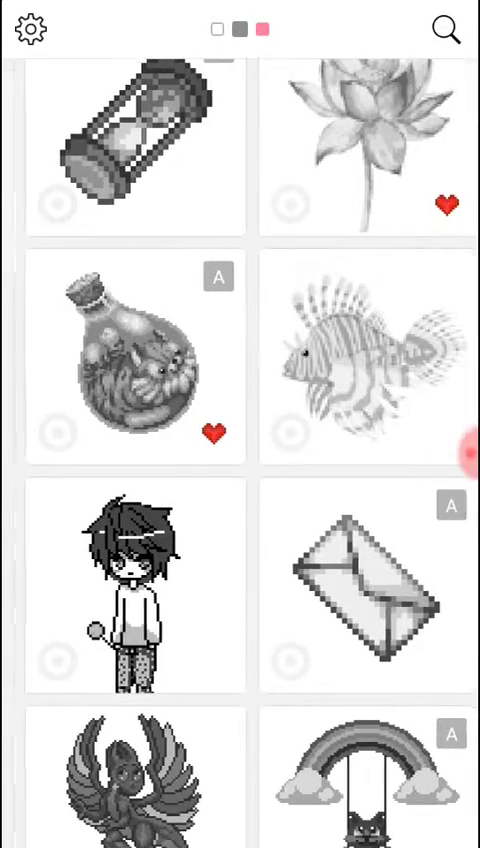
Step: Glance at the user's own created pictures in Sandbox, then return to the gallery
mouse_move(100, 450)
mouse_down()
mouse_move(400, 450)
mouse_move(100, 450)
mouse_up()
scroll(240, 450, down, 3)
scroll(240, 450, down, 2)
scroll(240, 450, down, 2)
scroll(240, 450, down, 2)
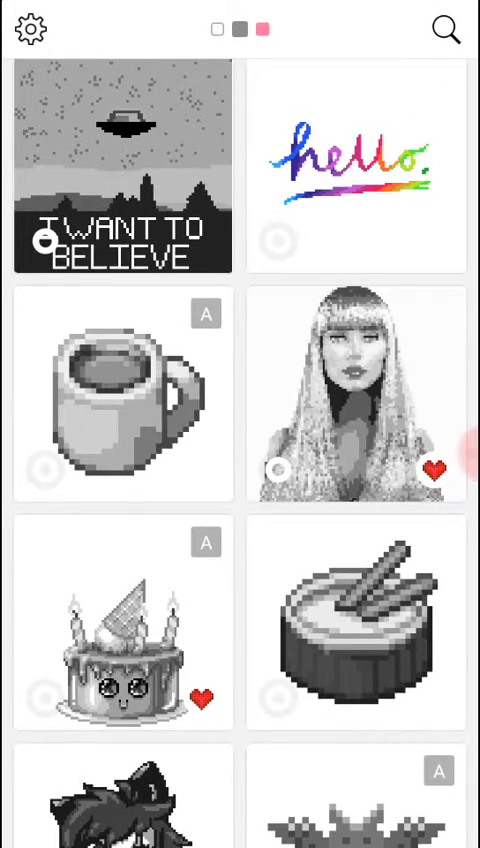
Step: Open the coffee mug picture and fill the first run of colour-1 cells blue-grey
click(123, 395)
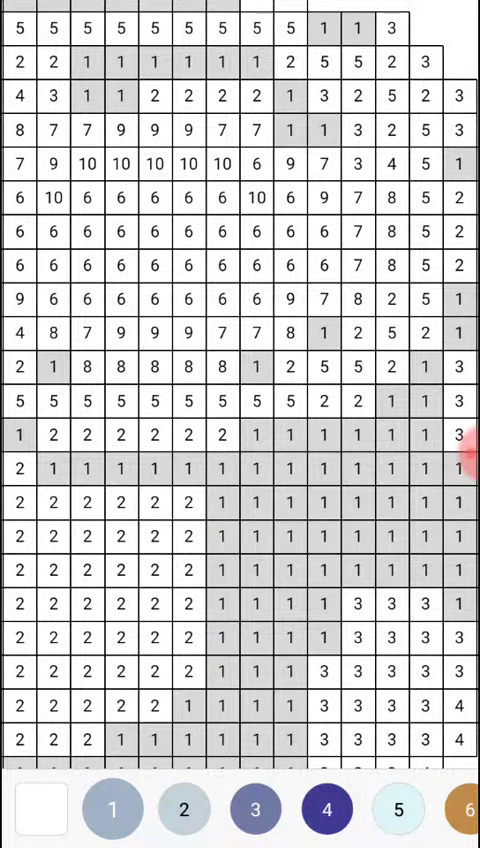
mouse_move(256, 366)
mouse_down()
mouse_move(324, 332)
mouse_move(324, 128)
mouse_move(290, 95)
mouse_up()
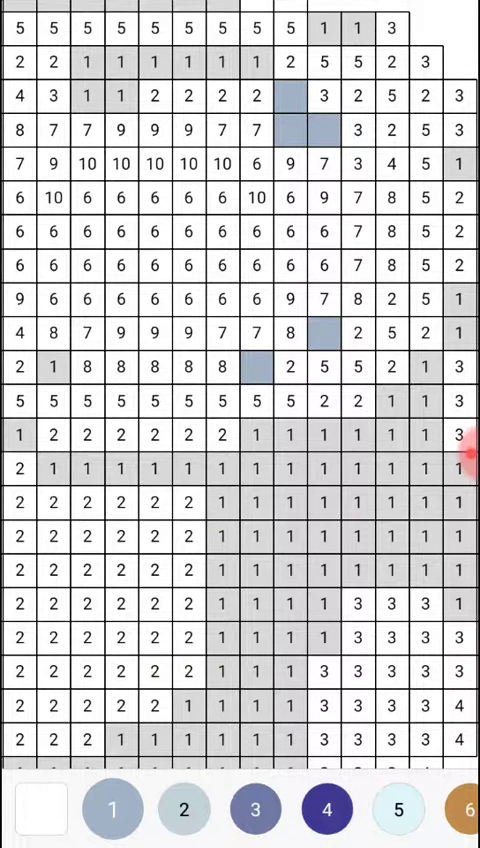
click(237, 18)
click(214, 18)
Step: Fill the remaining colour-1 cells along the top edge of the grid
drag(200, 400, 270, 470)
click(218, 66)
click(240, 66)
click(295, 99)
click(260, 99)
click(227, 99)
click(194, 99)
click(160, 99)
click(126, 133)
click(58, 133)
click(92, 133)
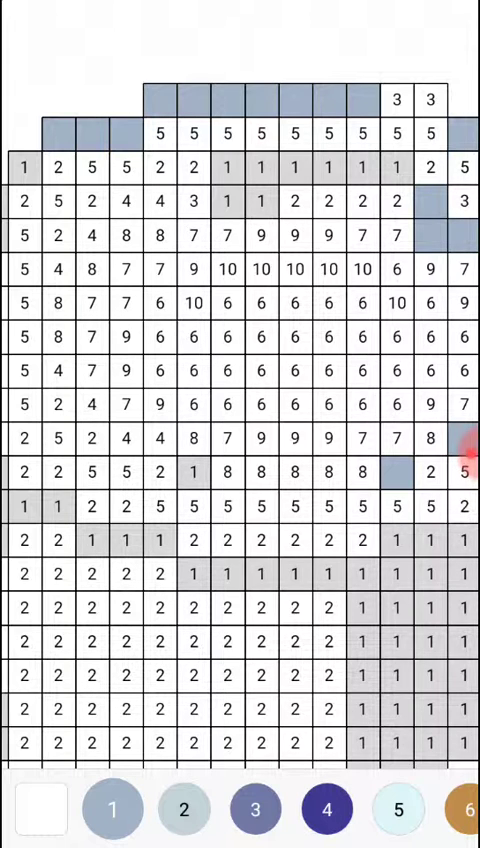
Step: Fill the colour-1 cells on the mug's left diagonal, left edge and top right
drag(240, 400, 262, 395)
click(150, 131)
click(116, 165)
click(116, 199)
click(82, 233)
click(82, 266)
click(82, 300)
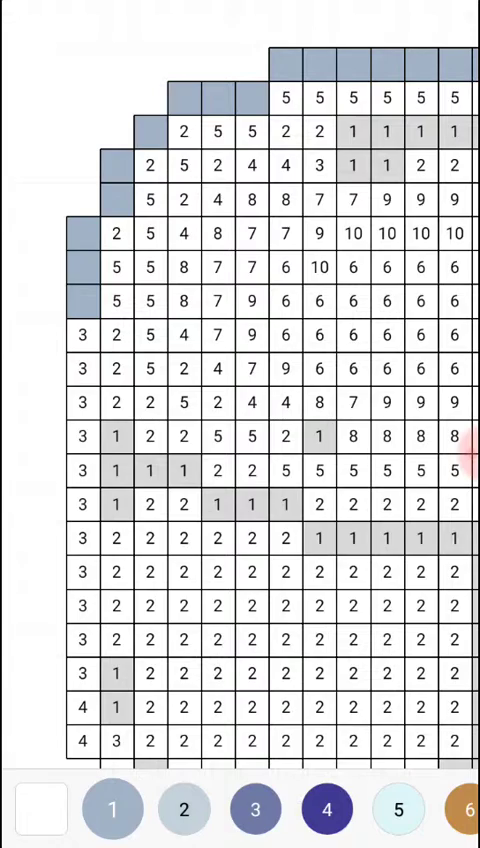
click(353, 131)
click(387, 131)
click(353, 165)
click(387, 165)
Step: Fill the four colour-1 cells in the upper row
drag(300, 400, 120, 410)
click(177, 176)
click(211, 176)
click(244, 176)
click(279, 176)
Step: Fill the colour-1 cells inside the mug rim and down the left column
drag(300, 500, 220, 380)
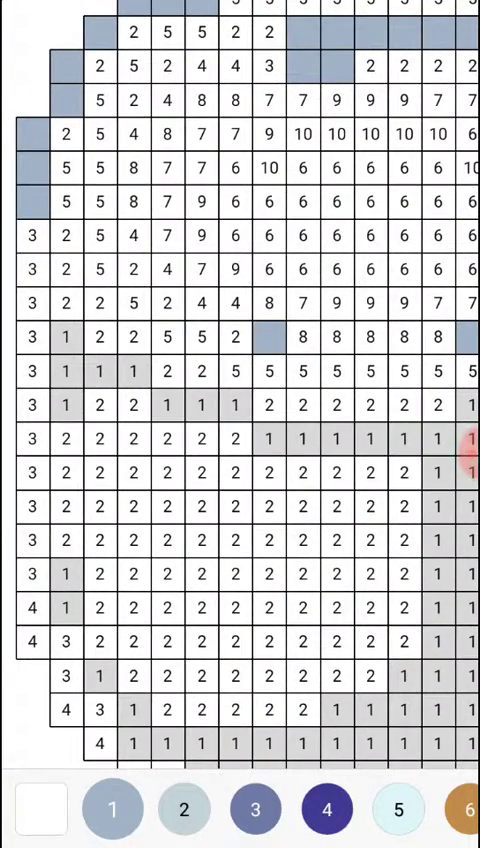
click(235, 404)
click(201, 404)
click(167, 404)
click(133, 371)
click(99, 371)
click(65, 337)
click(65, 371)
click(65, 404)
Step: Fill the colour-1 cells on the lower left of the mug
drag(300, 500, 190, 250)
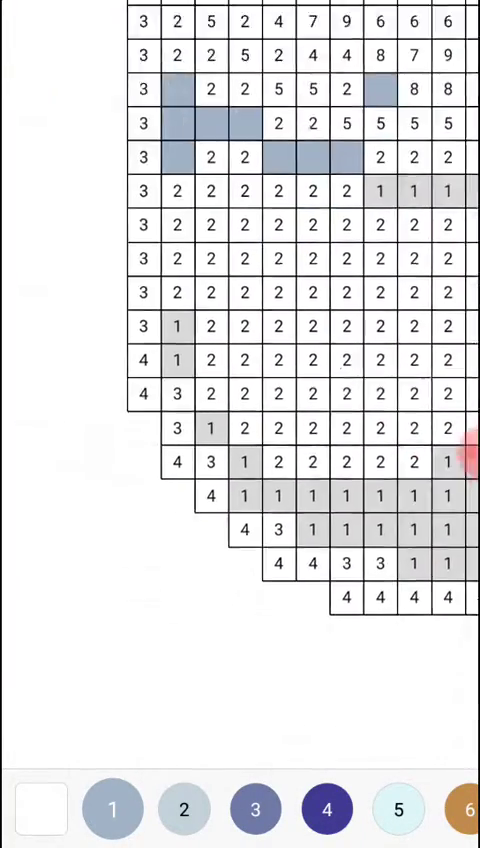
click(153, 310)
click(187, 412)
click(153, 344)
Step: Fill the colour-1 cells near the mug's base and along the bottom
click(221, 446)
click(221, 479)
click(255, 479)
click(289, 479)
click(323, 479)
click(323, 513)
click(289, 513)
click(355, 479)
click(356, 513)
click(389, 513)
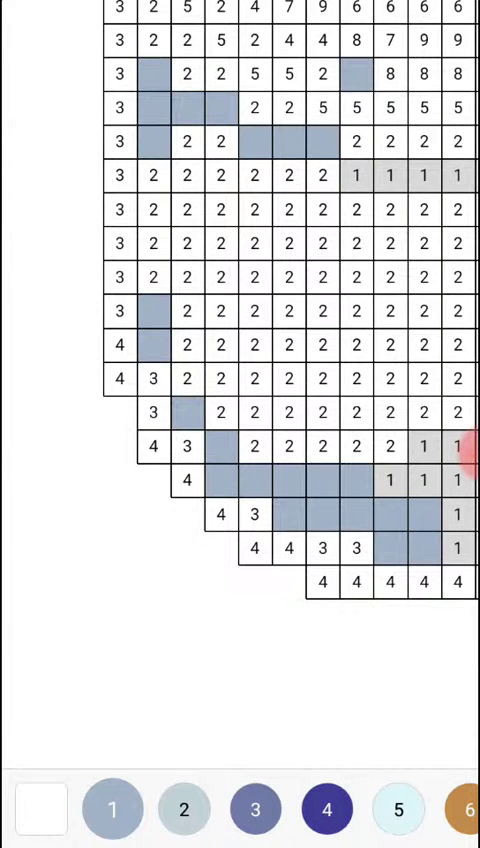
Step: Fill the colour-1 cells on the mug's lower body near the base
drag(300, 300, 150, 310)
click(199, 491)
click(233, 491)
click(233, 457)
click(267, 457)
click(267, 491)
click(267, 525)
click(267, 559)
click(301, 559)
click(301, 525)
click(301, 491)
Step: Fill the colour-1 cells in the shaded area and column
click(301, 457)
click(301, 424)
click(334, 424)
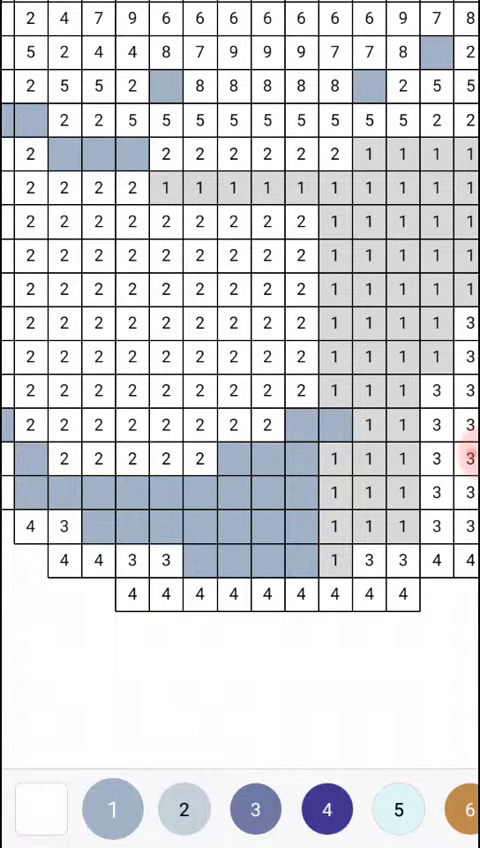
click(334, 457)
click(334, 491)
click(334, 525)
click(334, 559)
click(368, 525)
Step: Fill the colour-1 cells on the right side of the mug body
click(368, 491)
click(368, 457)
click(402, 525)
click(402, 491)
click(402, 457)
click(402, 424)
click(368, 424)
click(368, 390)
Step: Fill the colour-1 cells in the upper shaded rows and the shaded column
click(402, 357)
click(368, 357)
click(368, 323)
click(402, 323)
click(436, 357)
click(436, 323)
click(334, 391)
click(334, 357)
click(334, 323)
click(334, 289)
Step: Fill three more colour-1 cells in the next grid area
drag(240, 300, 140, 320)
click(117, 207)
click(139, 207)
click(139, 162)
Step: Fill the colour-1 cells of the shaded block
click(209, 277)
click(175, 277)
click(175, 243)
click(141, 277)
click(141, 243)
click(141, 209)
click(175, 209)
click(209, 175)
click(175, 175)
click(209, 209)
click(243, 175)
Step: Fill the colour-1 cells down two adjacent shaded columns
click(243, 209)
click(243, 243)
click(243, 277)
click(243, 311)
click(277, 311)
click(277, 277)
click(277, 243)
click(277, 209)
click(277, 175)
Step: Fill the five colour-1 cells in the next shaded column
click(311, 143)
click(311, 175)
click(311, 209)
click(311, 243)
click(311, 277)
Step: Fill colour-1 cells near the top and on the right
click(378, 41)
click(378, 75)
click(344, 108)
click(378, 345)
click(378, 311)
click(344, 311)
Step: Fill the paired colour-1 cells running up the right side
click(344, 278)
click(378, 278)
click(378, 244)
click(344, 244)
click(378, 210)
click(344, 210)
click(344, 176)
click(344, 142)
Step: Fill the four colour-1 cells in one row of the left columns
drag(150, 300, 310, 315)
click(266, 227)
click(232, 227)
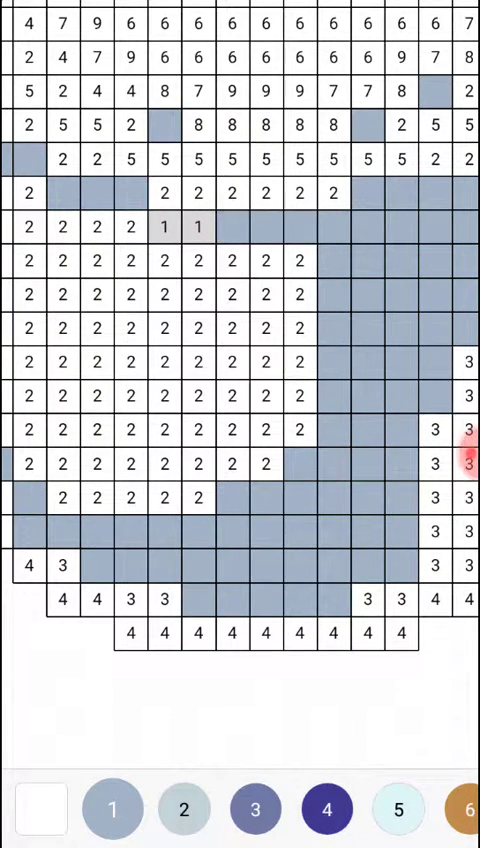
click(164, 227)
click(198, 227)
Step: Find and fill the nine remaining unfilled colour-1 cells
drag(300, 400, 100, 300)
drag(300, 300, 150, 350)
click(289, 463)
click(289, 429)
click(323, 463)
click(323, 497)
click(357, 497)
click(357, 463)
click(357, 429)
click(323, 429)
click(323, 395)
Step: Fill the last unfilled colour-1 cell and select colour 2
mouse_move(150, 300)
mouse_down()
mouse_move(300, 380)
mouse_move(150, 250)
mouse_up()
click(277, 318)
drag(300, 300, 200, 350)
click(184, 809)
Step: Paint the colour-2 cells along the left edge and in the top rows light blue
drag(46, 489, 182, 489)
drag(200, 400, 240, 300)
drag(221, 418, 154, 316)
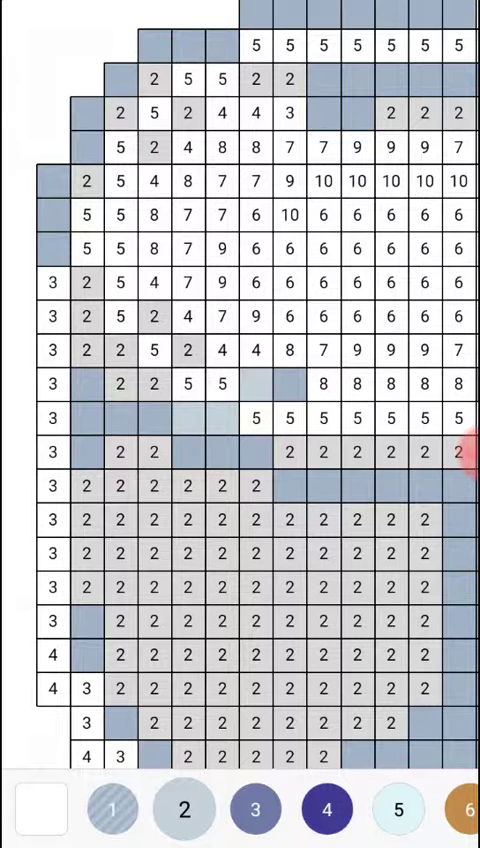
click(187, 350)
drag(86, 282, 86, 350)
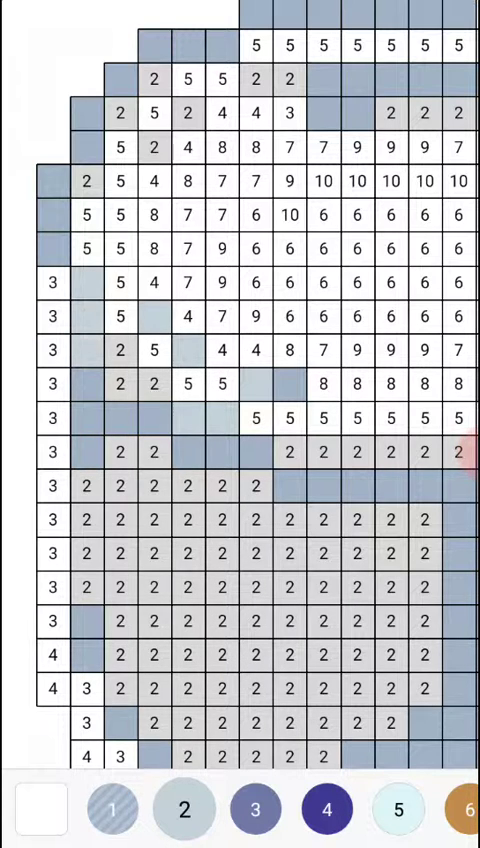
click(154, 384)
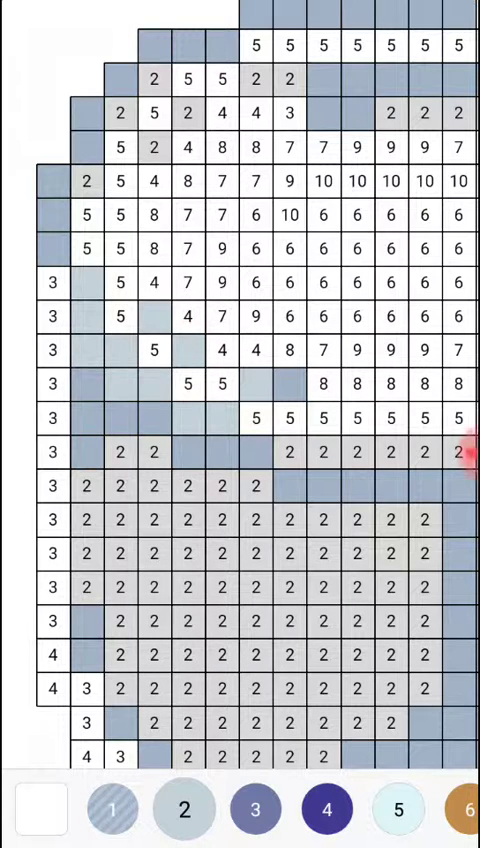
click(187, 112)
drag(256, 79, 289, 79)
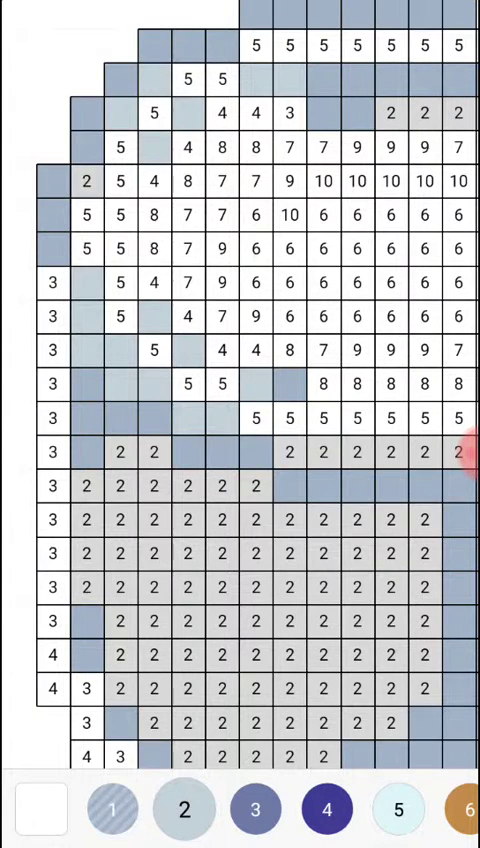
Step: Fill the colour-2 cells near the top right of the mug
drag(360, 300, 120, 315)
click(247, 127)
click(417, 93)
click(417, 161)
drag(360, 300, 200, 300)
click(289, 127)
click(255, 161)
Step: Fill the colour-2 cells along the mug rim
click(322, 229)
click(322, 263)
click(322, 297)
click(255, 330)
click(289, 364)
click(221, 364)
click(255, 398)
Step: Bring the large colour-2 block into view and fill its first two cells
drag(300, 400, 120, 421)
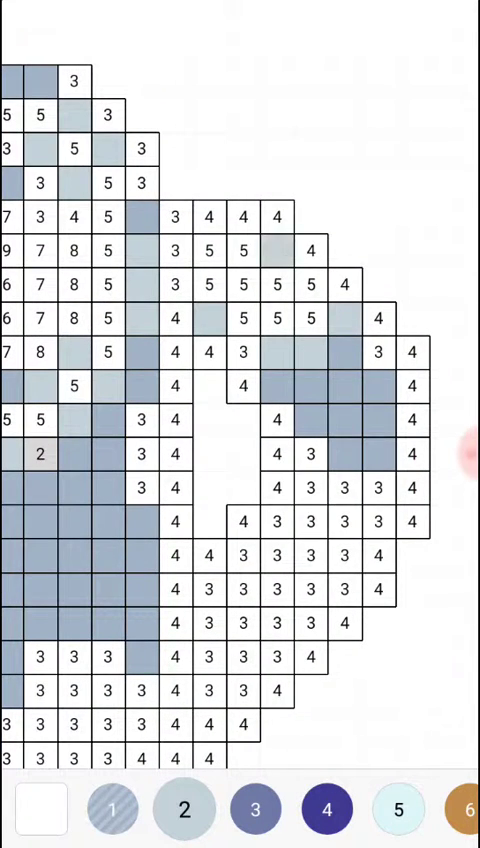
drag(120, 300, 330, 420)
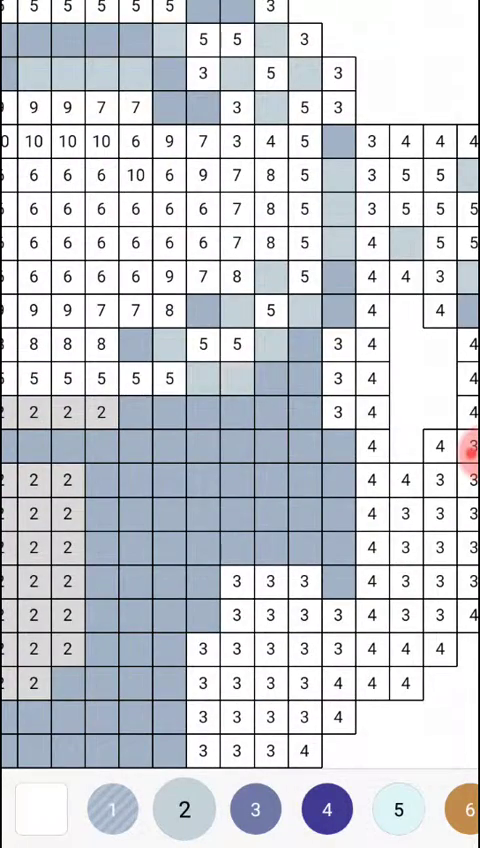
drag(100, 300, 280, 420)
drag(150, 300, 200, 320)
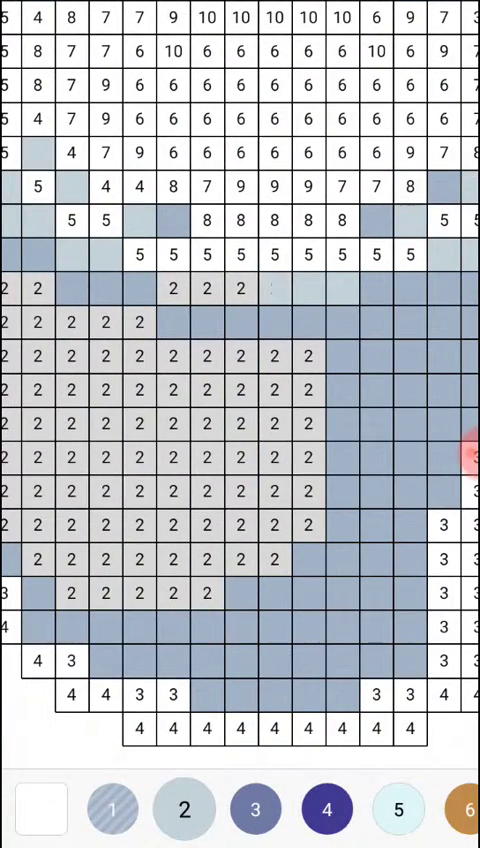
click(240, 288)
click(206, 288)
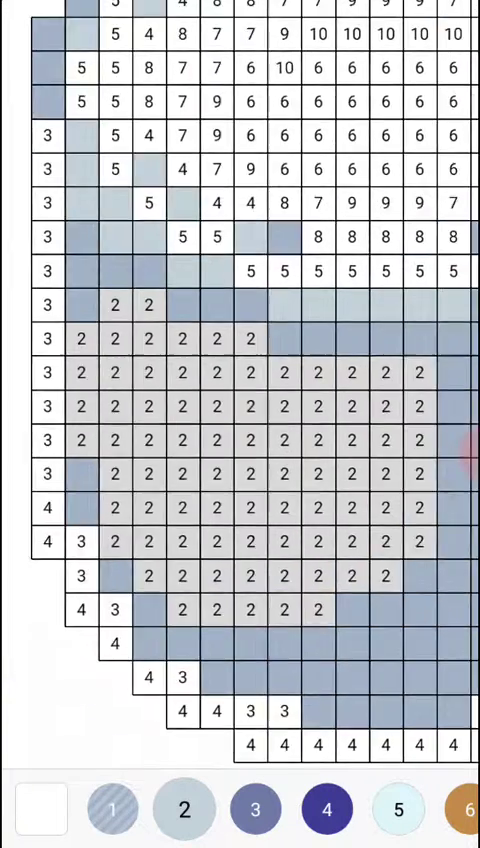
Step: Fill the upper colour-2 cells on the mug's left body
drag(100, 400, 330, 400)
click(341, 317)
click(341, 351)
click(308, 351)
click(274, 351)
click(274, 385)
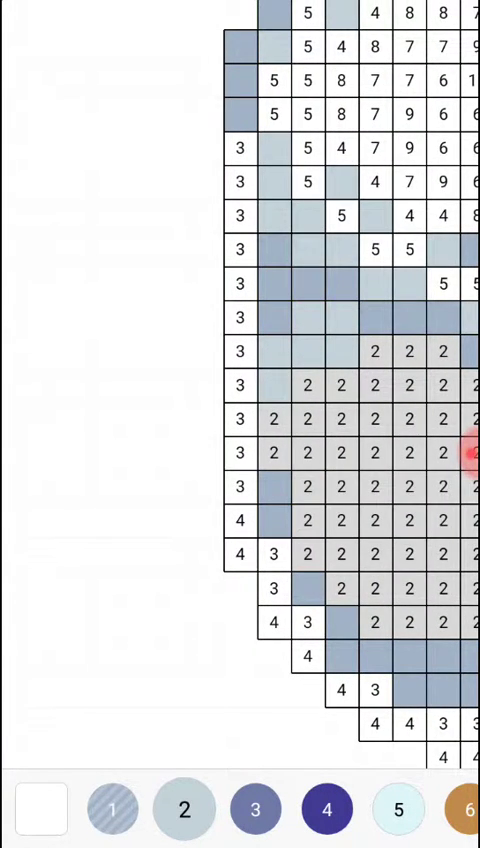
click(308, 385)
click(341, 385)
Step: Fill the next rows of colour-2 cells on the left body
click(341, 419)
click(308, 419)
click(274, 419)
click(274, 453)
click(308, 453)
click(341, 453)
Step: Fill the colour-2 cells lower on the mug body
click(341, 487)
click(308, 487)
click(308, 520)
click(341, 520)
click(341, 554)
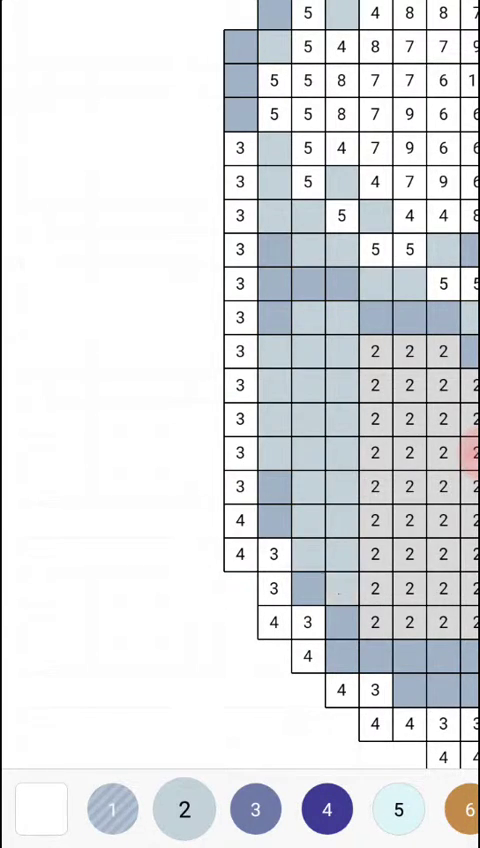
drag(472, 453, 292, 453)
Step: Fill the colour-2 cells in the bottom rows of the mug
click(194, 581)
click(228, 581)
click(194, 547)
click(228, 547)
click(262, 547)
click(262, 581)
click(296, 547)
click(296, 581)
click(364, 547)
click(398, 547)
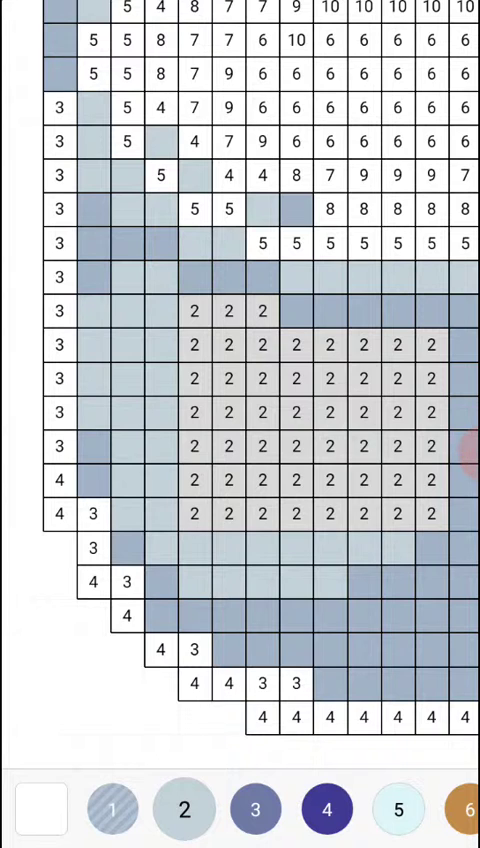
Step: Paint the colour-2 cells along the right edge of the block
click(466, 460)
click(240, 600)
drag(400, 400, 220, 430)
drag(250, 440, 216, 475)
drag(250, 375, 216, 440)
drag(150, 400, 270, 400)
Step: Paint the colour-2 block's top-left cells and its bottom rows
drag(135, 338, 203, 338)
drag(135, 372, 135, 405)
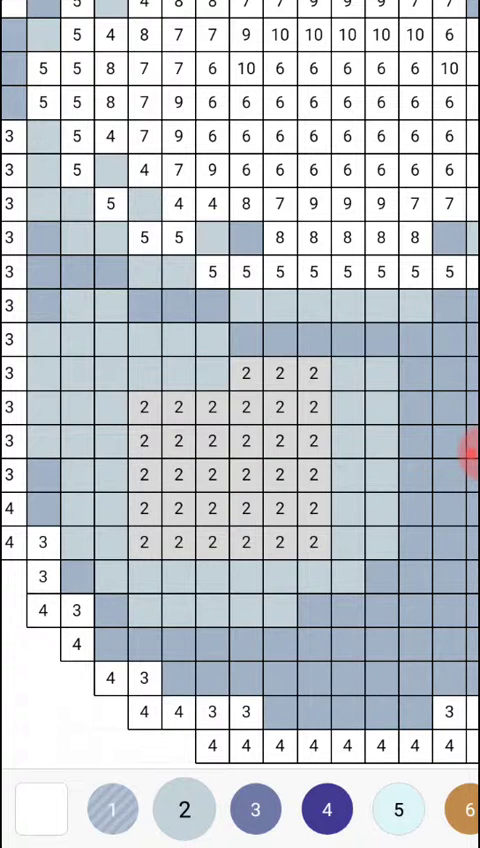
mouse_move(212, 373)
mouse_down()
mouse_move(178, 407)
mouse_move(212, 441)
mouse_up()
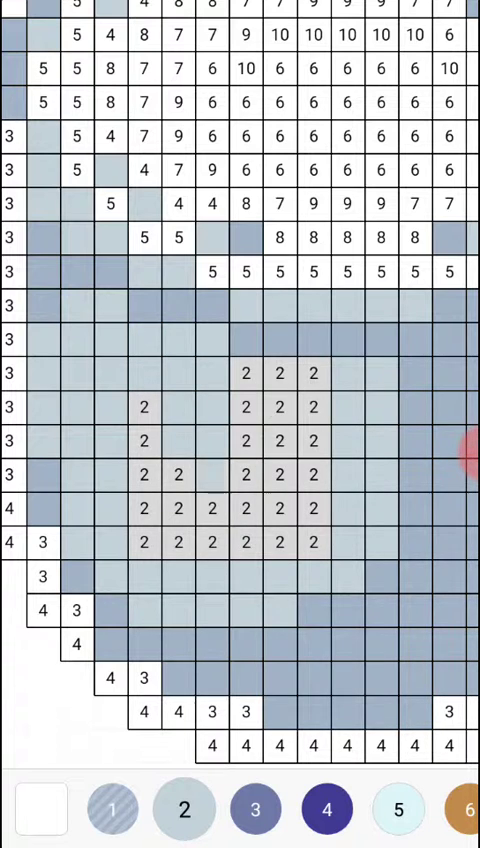
drag(178, 475, 178, 509)
drag(212, 509, 144, 543)
drag(178, 543, 212, 543)
click(144, 475)
Step: Fill the colour-2 block's upper rows and middle columns
click(144, 407)
click(246, 373)
click(280, 373)
drag(246, 407, 280, 407)
drag(246, 441, 280, 441)
drag(246, 475, 280, 475)
drag(246, 509, 280, 509)
Step: Finish the last colour-2 cells along the block's bottom and right side
click(246, 543)
click(280, 543)
drag(314, 543, 314, 509)
click(314, 475)
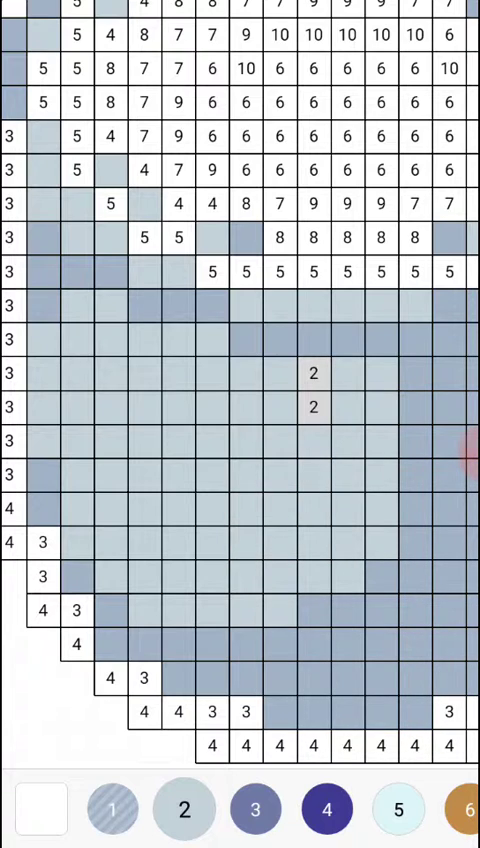
click(314, 407)
click(314, 373)
drag(240, 300, 240, 640)
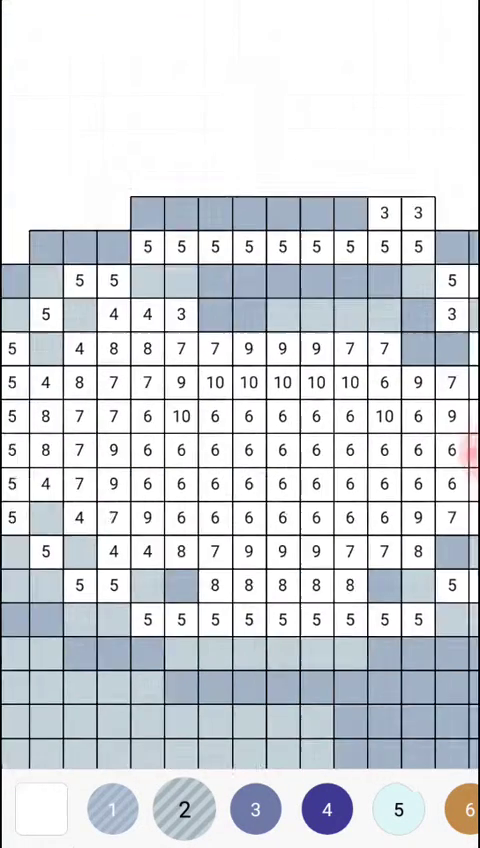
drag(200, 400, 312, 430)
drag(240, 500, 255, 385)
Step: Switch to colour 3 and paint the left-edge colour-3 cells medium blue
click(255, 808)
click(141, 433)
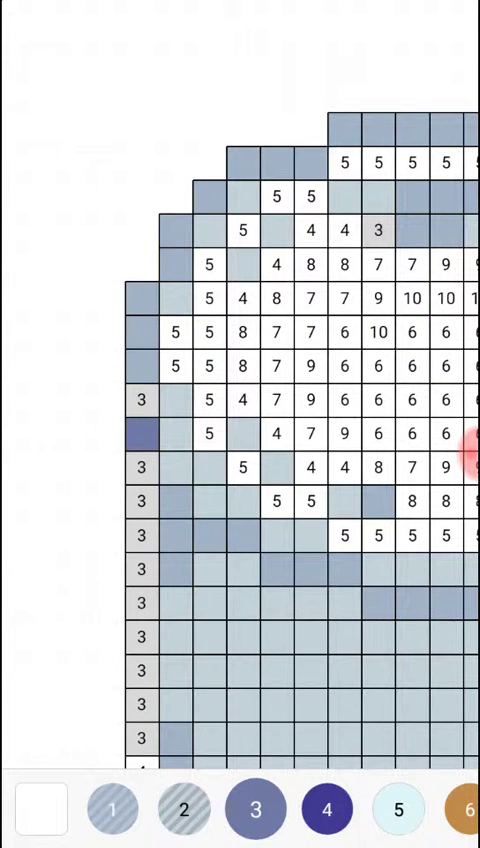
click(378, 230)
drag(141, 399, 141, 569)
drag(300, 500, 320, 420)
drag(221, 569, 221, 433)
drag(254, 636, 254, 670)
Step: Paint the colour-3 cells near the bottom and along the right side
drag(400, 500, 300, 400)
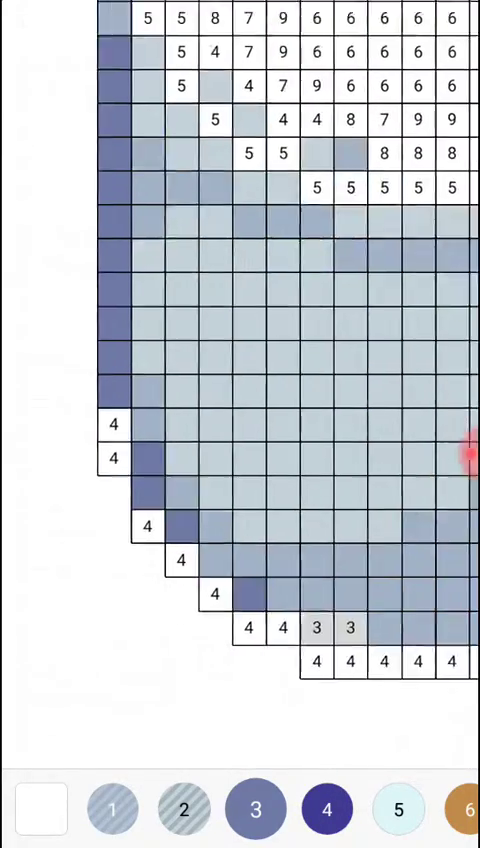
drag(400, 450, 250, 300)
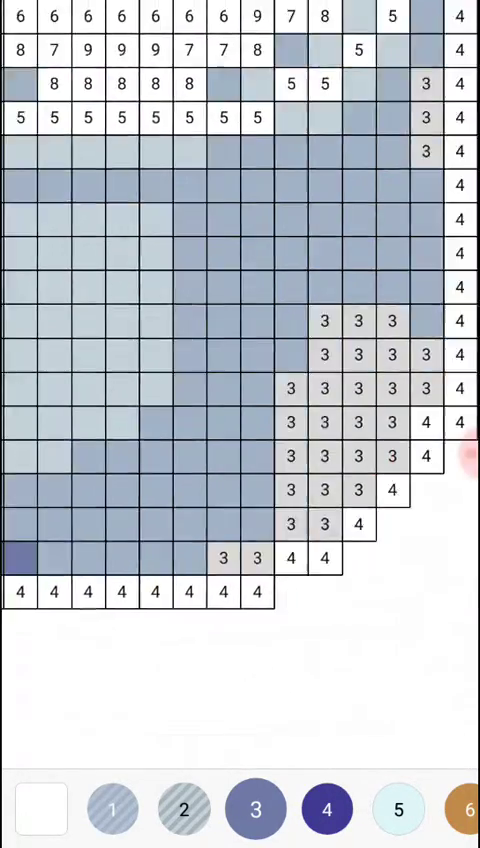
drag(240, 300, 150, 420)
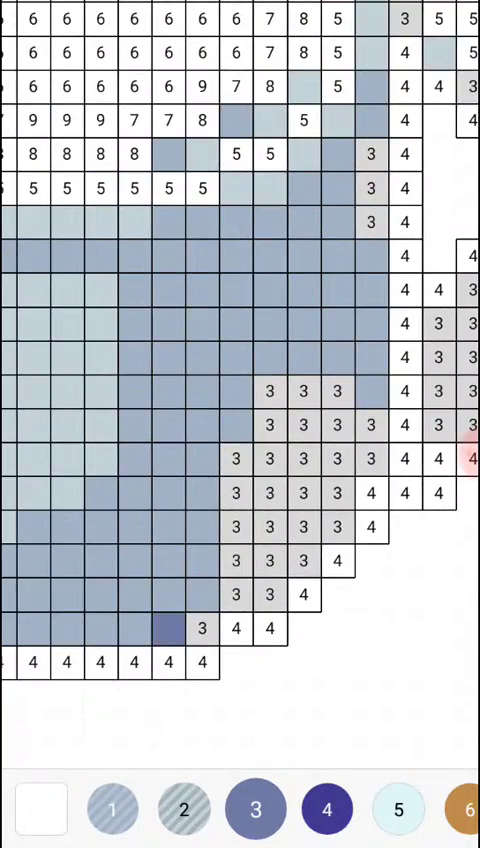
drag(202, 628, 270, 526)
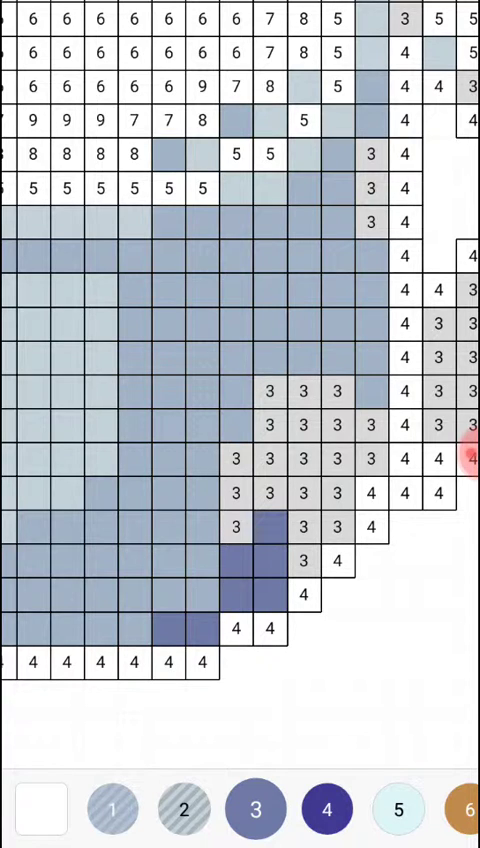
mouse_move(236, 527)
mouse_down()
mouse_move(270, 493)
mouse_move(270, 459)
mouse_up()
drag(337, 527, 337, 492)
mouse_move(370, 459)
mouse_down()
mouse_move(337, 425)
mouse_move(337, 391)
mouse_up()
drag(303, 425, 303, 391)
Step: Paint another group and a column of colour-3 cells
drag(300, 300, 200, 400)
drag(245, 487, 245, 453)
drag(279, 453, 279, 419)
click(312, 419)
mouse_move(312, 385)
mouse_down()
mouse_move(279, 385)
mouse_move(279, 317)
mouse_up()
drag(312, 317, 312, 351)
click(346, 385)
Step: Fill the colour-3 cells further up, including those at the top
click(346, 351)
mouse_move(346, 317)
mouse_down()
mouse_move(380, 317)
mouse_move(346, 283)
mouse_up()
drag(312, 283, 312, 249)
click(380, 147)
click(177, 80)
click(177, 46)
click(143, 283)
click(245, 147)
Step: Fill a cluster of five colour-3 cells
click(245, 385)
click(245, 419)
click(245, 351)
click(211, 385)
click(211, 419)
drag(200, 300, 380, 540)
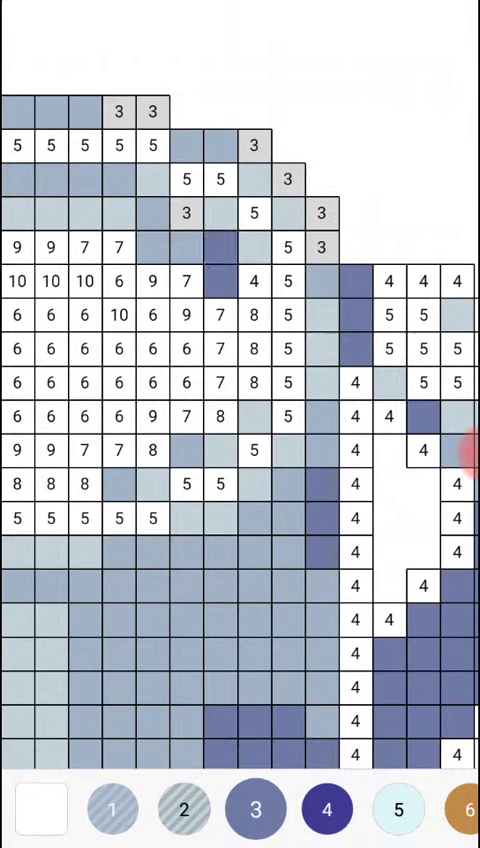
Step: Fill the colour-3 cells along the rim slope and at the top
click(186, 213)
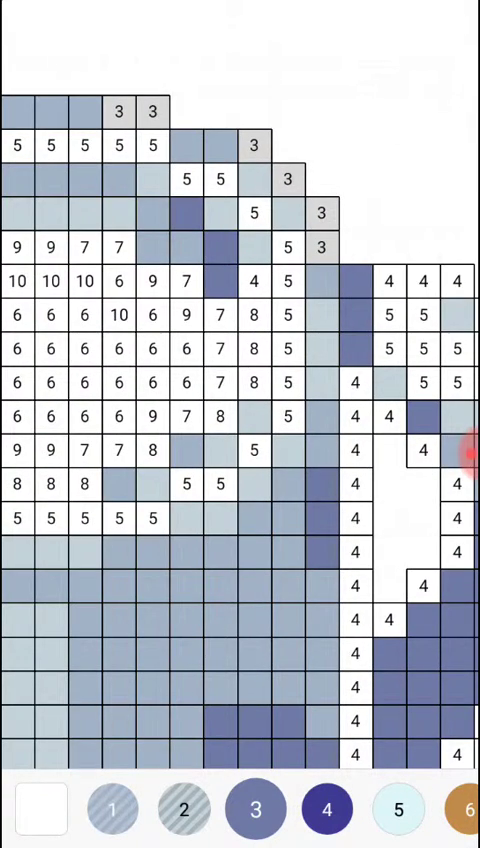
click(254, 145)
click(288, 179)
click(321, 247)
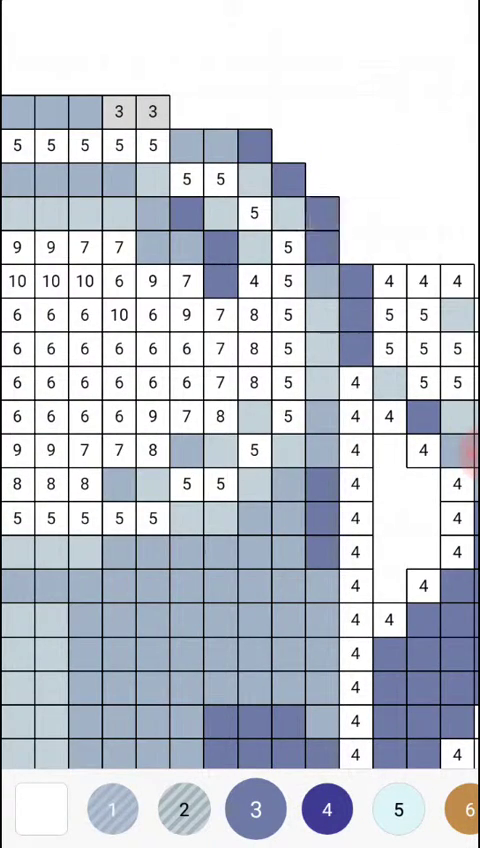
click(119, 111)
click(153, 111)
drag(100, 350, 400, 330)
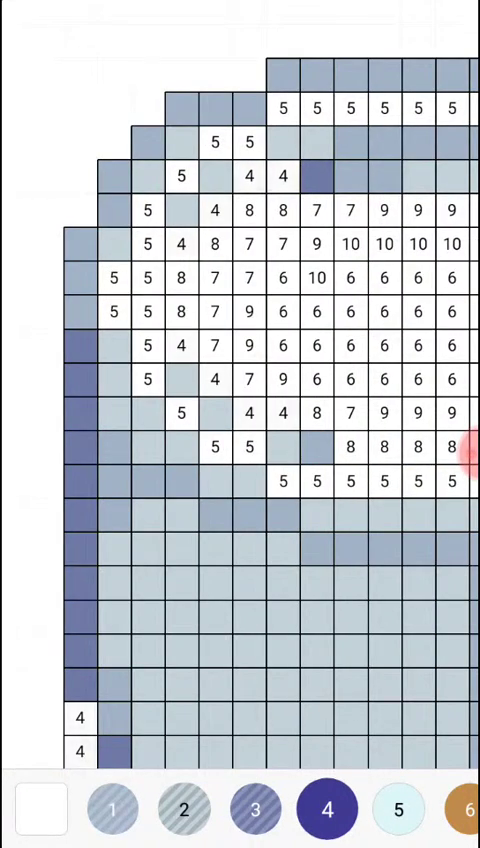
drag(240, 600, 240, 250)
Step: With colour 4, fill the left-edge and bottom-left corner outline cells dark navy
click(105, 420)
click(105, 455)
click(138, 523)
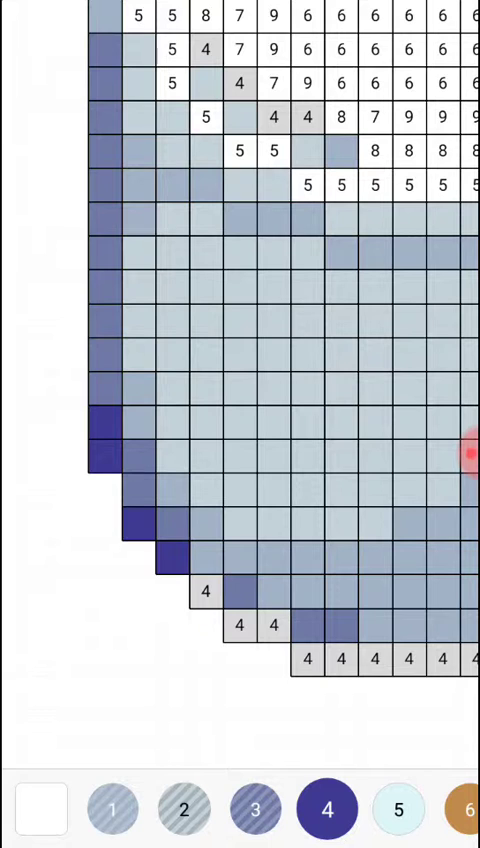
click(205, 590)
click(239, 624)
click(273, 624)
Step: Fill all the colour-4 cells along the mug's bottom row
drag(300, 400, 200, 385)
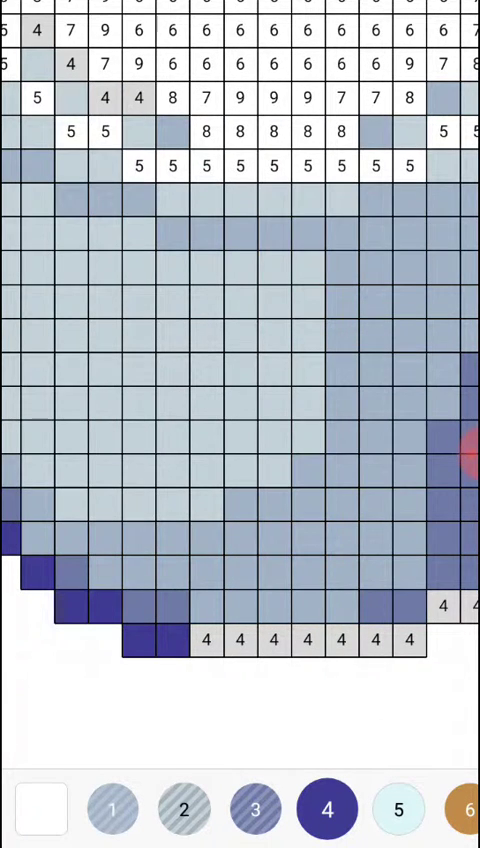
click(206, 639)
click(239, 639)
click(273, 639)
click(341, 639)
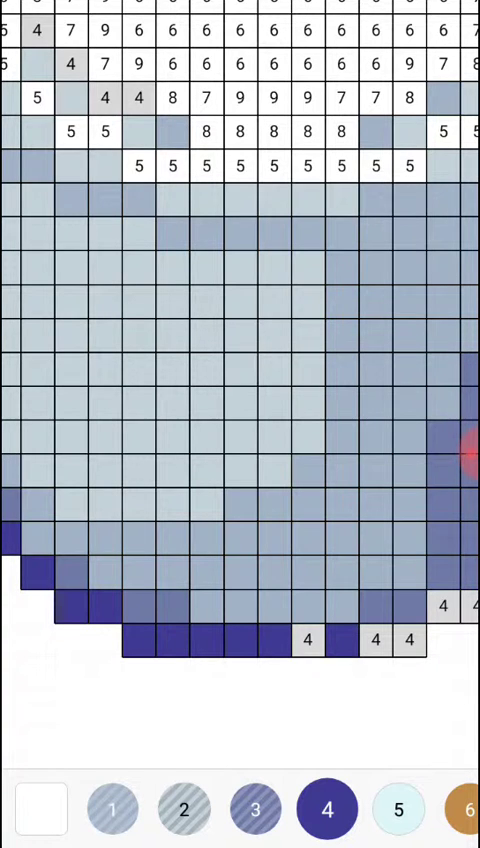
click(307, 639)
click(375, 639)
click(409, 639)
Step: Fill the diagonal colour-4 outline cells leading toward the handle
drag(350, 400, 150, 385)
click(256, 580)
click(290, 580)
click(323, 546)
click(357, 512)
click(391, 478)
Step: Paint the handle's colour-4 border: diagonal, bottom, inner column and top cells
drag(460, 460, 150, 470)
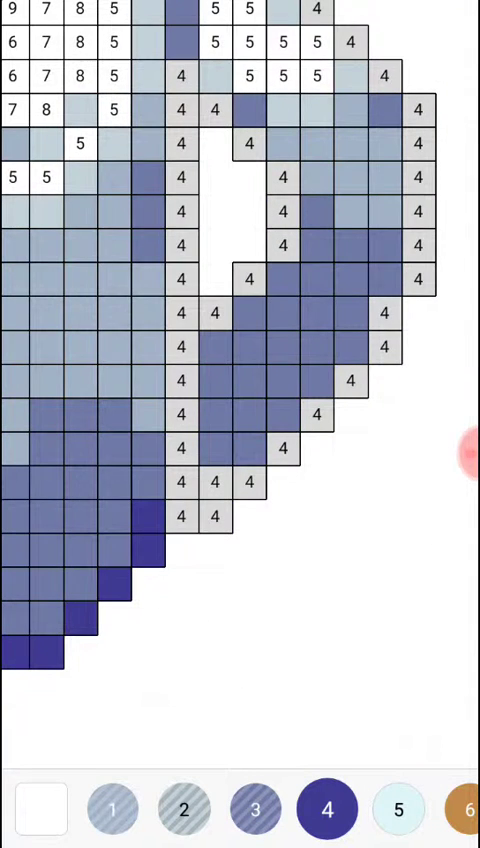
mouse_move(283, 448)
mouse_down()
mouse_move(317, 380)
mouse_move(350, 346)
mouse_move(384, 290)
mouse_move(380, 248)
mouse_move(395, 200)
mouse_move(418, 160)
mouse_move(427, 12)
mouse_up()
mouse_move(215, 515)
mouse_down()
mouse_move(181, 515)
mouse_move(181, 481)
mouse_move(249, 481)
mouse_up()
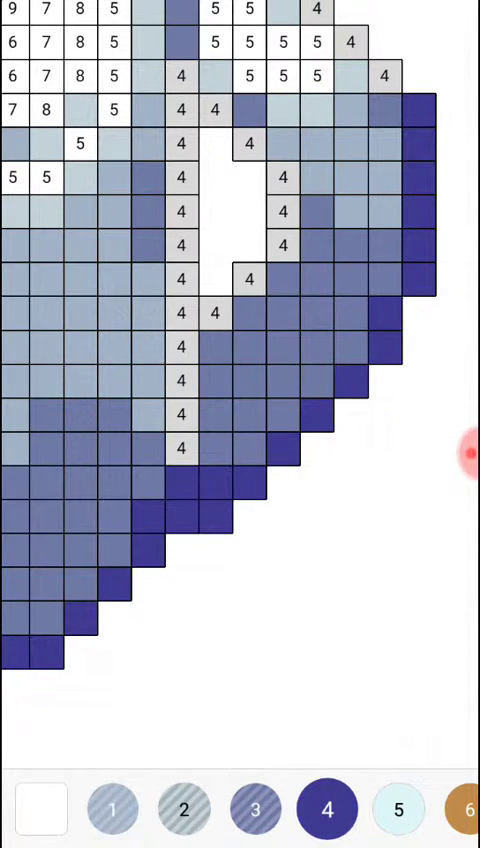
mouse_move(181, 448)
mouse_down()
mouse_move(181, 350)
mouse_move(195, 220)
mouse_move(240, 212)
mouse_move(249, 160)
mouse_move(283, 110)
mouse_move(280, 60)
mouse_move(243, 22)
mouse_move(181, 10)
mouse_move(181, 280)
mouse_up()
drag(300, 400, 285, 500)
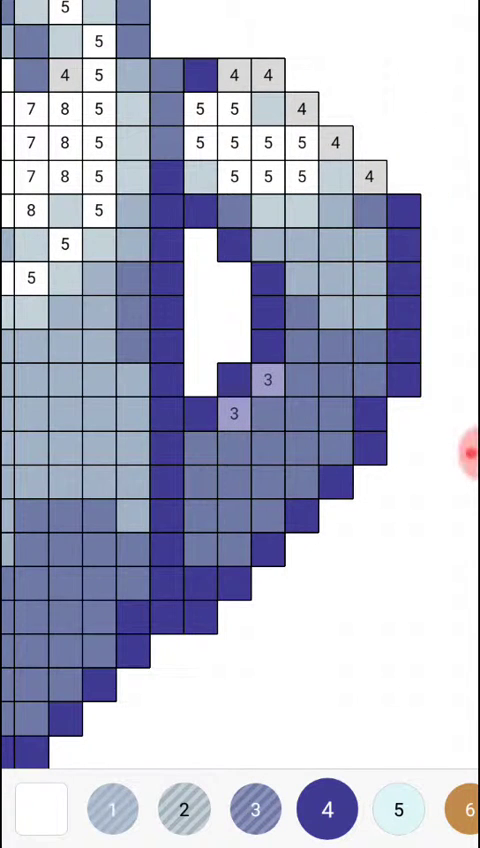
mouse_move(234, 75)
mouse_down()
mouse_move(268, 75)
mouse_move(369, 176)
mouse_up()
Step: Fill a leftover colour-3 cell, then paint two more colour-4 cells
click(256, 808)
click(234, 413)
drag(150, 300, 270, 390)
click(327, 808)
drag(150, 300, 300, 450)
drag(150, 400, 260, 350)
drag(316, 490, 282, 490)
Step: Fill the last colour-4 cells near the rim, then paint a column of colour-5 cells cyan
click(249, 458)
click(215, 424)
click(215, 322)
click(249, 288)
click(283, 254)
drag(300, 400, 250, 420)
drag(350, 400, 130, 430)
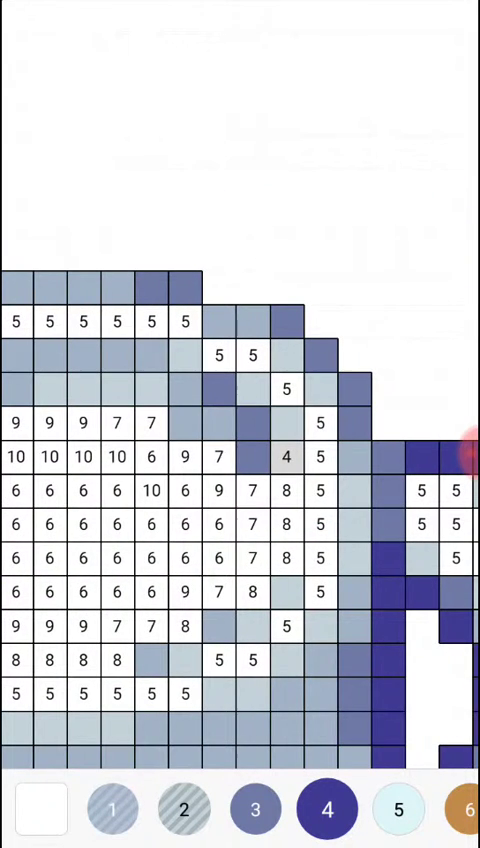
click(287, 456)
click(399, 810)
mouse_move(320, 591)
mouse_down()
mouse_move(310, 295)
mouse_move(160, 290)
mouse_move(90, 270)
mouse_move(20, 225)
mouse_up()
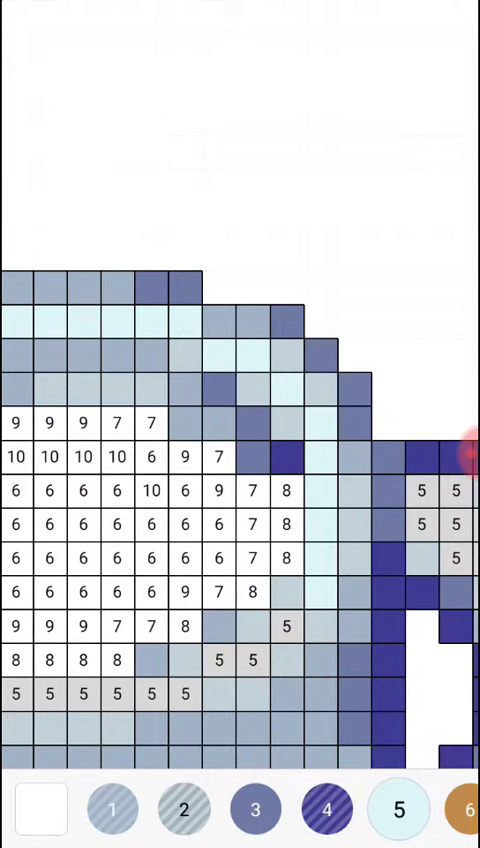
Step: Paint the colour-5 cells along the mug's left rim light cyan
drag(253, 659, 219, 659)
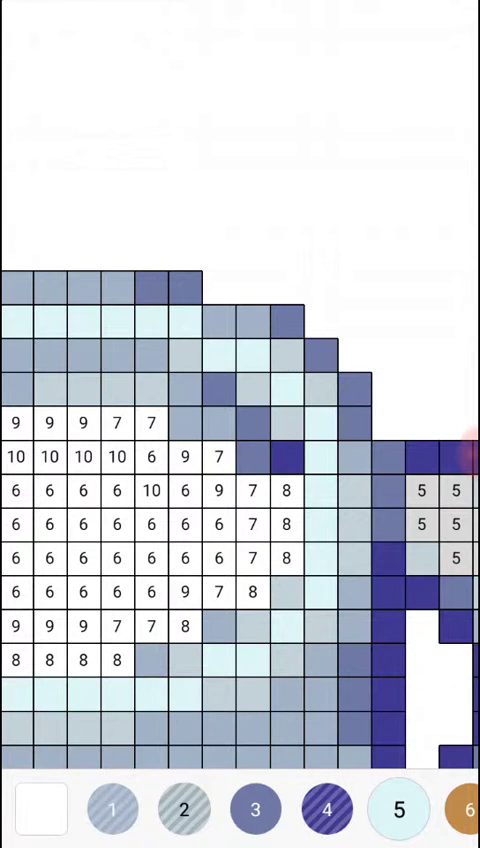
drag(350, 200, 150, 300)
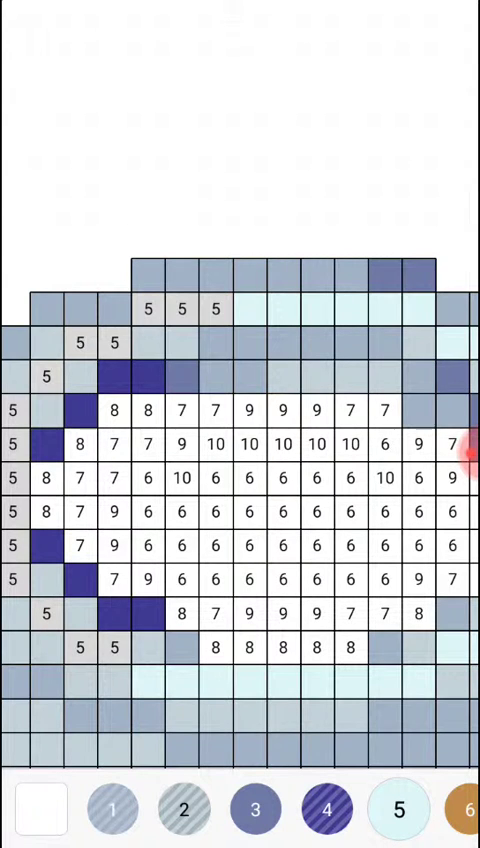
drag(148, 681, 13, 410)
drag(150, 400, 250, 420)
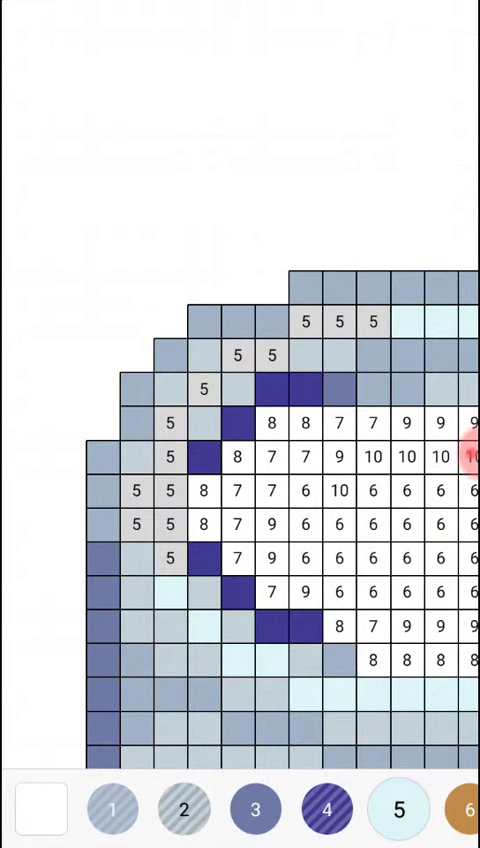
click(136, 524)
drag(136, 490, 170, 524)
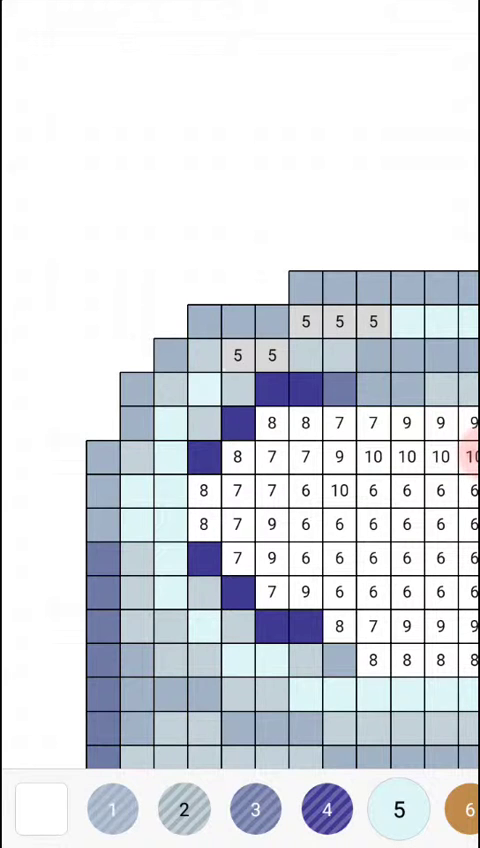
Step: Fill the remaining colour-5 pixel and the colour-5 cells inside the handle
click(373, 321)
drag(400, 500, 60, 520)
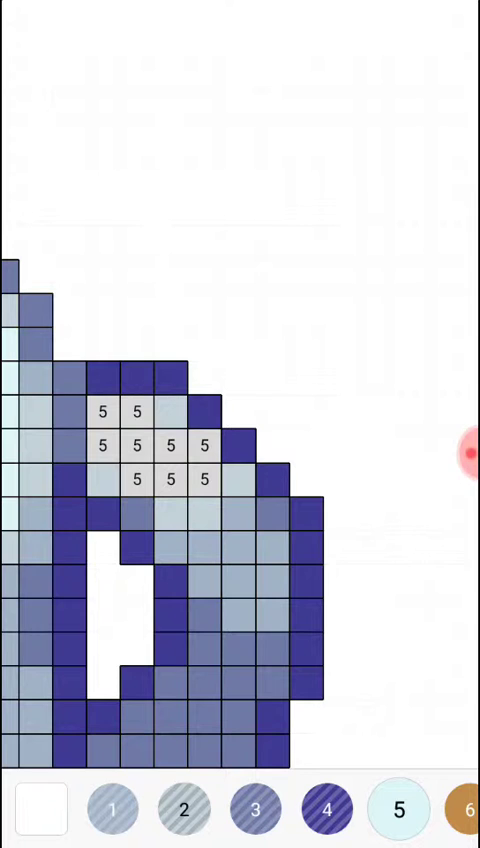
drag(136, 445, 170, 445)
drag(204, 445, 204, 479)
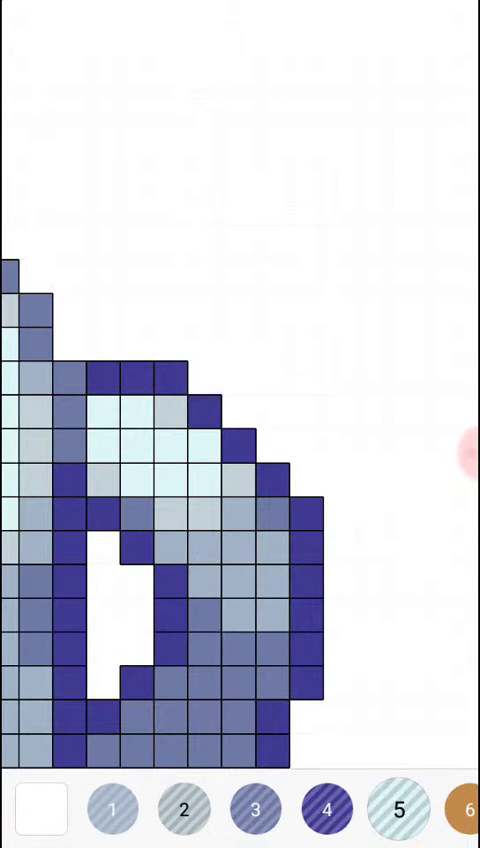
drag(100, 500, 400, 400)
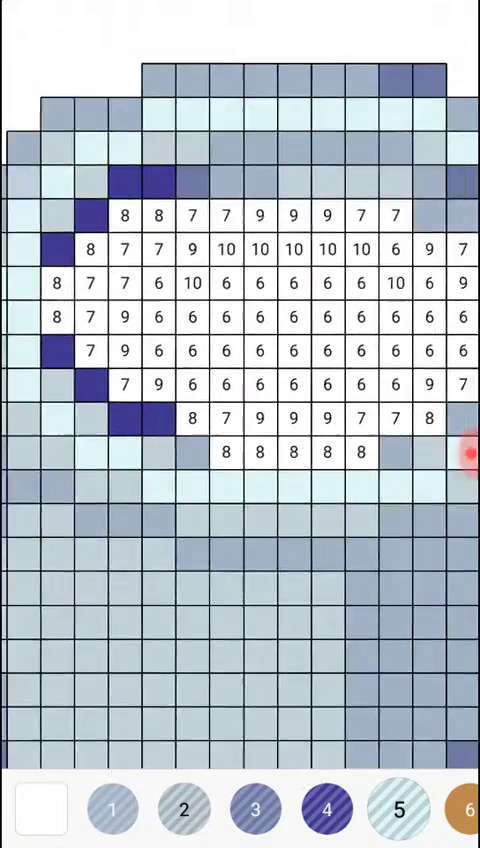
drag(100, 500, 0, 620)
drag(400, 809, 180, 809)
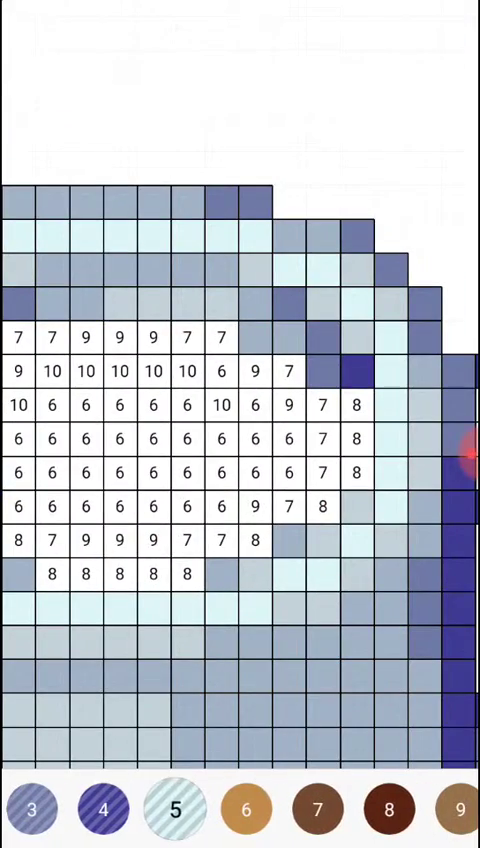
Step: With colour 6, fill the diagonal and middle rows of coffee pixels golden brown
click(246, 809)
drag(288, 472, 221, 371)
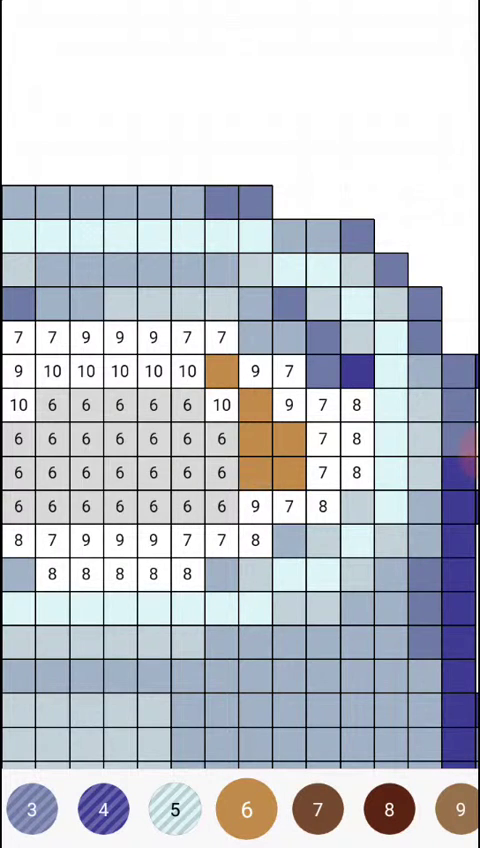
drag(221, 438, 221, 472)
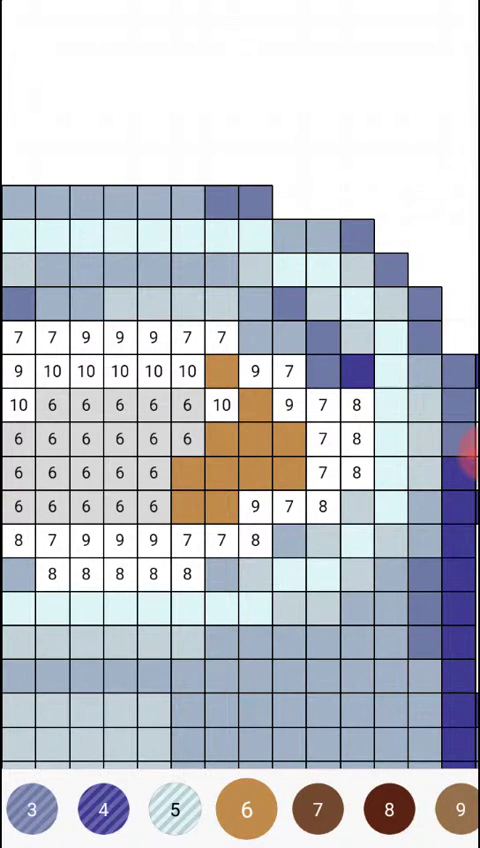
mouse_move(187, 438)
mouse_down()
mouse_move(187, 404)
mouse_move(153, 404)
mouse_move(153, 438)
mouse_up()
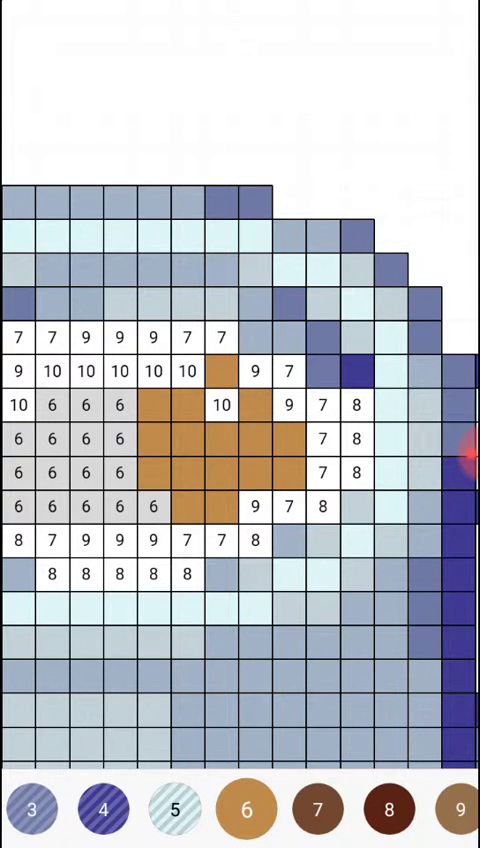
mouse_move(119, 438)
mouse_down()
mouse_move(119, 404)
mouse_move(85, 404)
mouse_move(85, 438)
mouse_up()
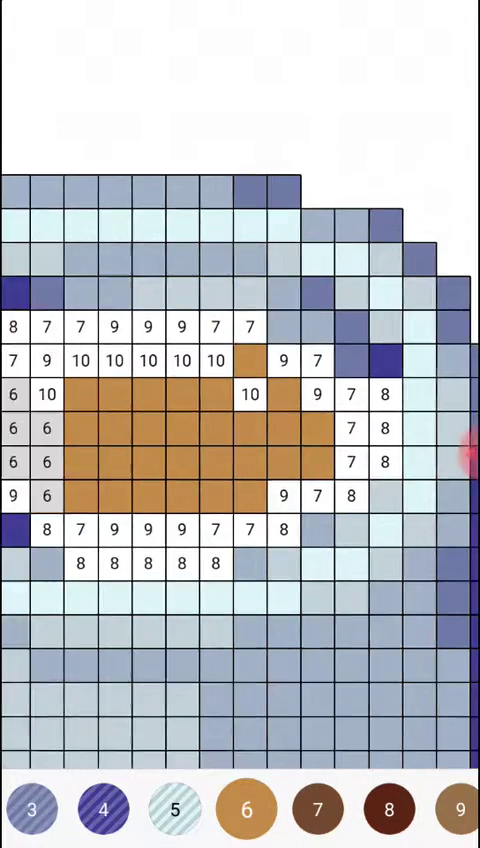
Step: Fill the remaining colour-6 coffee pixels, then select colour 7
drag(150, 400, 250, 385)
drag(156, 423, 156, 457)
click(122, 423)
drag(122, 457, 122, 390)
mouse_move(250, 400)
mouse_down()
mouse_move(217, 398)
mouse_move(242, 424)
mouse_up()
click(319, 808)
Step: Fill colour-7 pixels along the coffee's left, top and right edges and below it
click(63, 479)
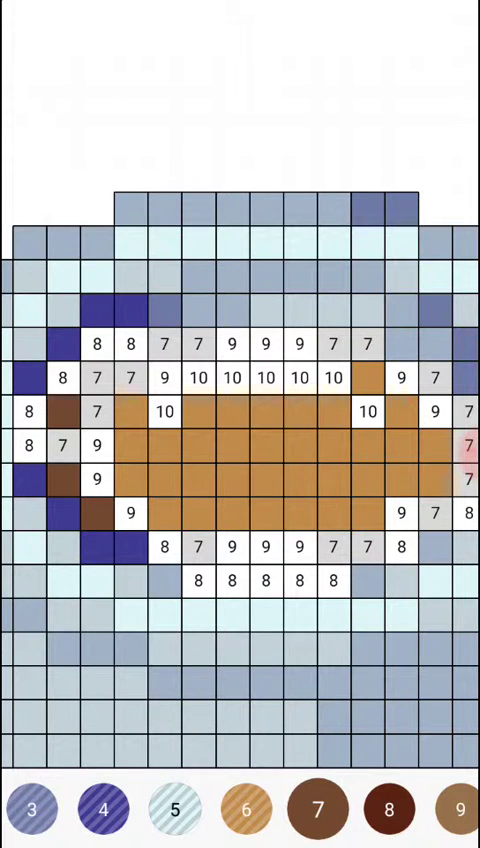
mouse_move(63, 445)
mouse_down()
mouse_move(97, 411)
mouse_move(97, 377)
mouse_move(131, 377)
mouse_move(199, 343)
mouse_up()
click(333, 343)
drag(300, 650, 150, 620)
drag(251, 382, 251, 450)
drag(115, 517, 149, 517)
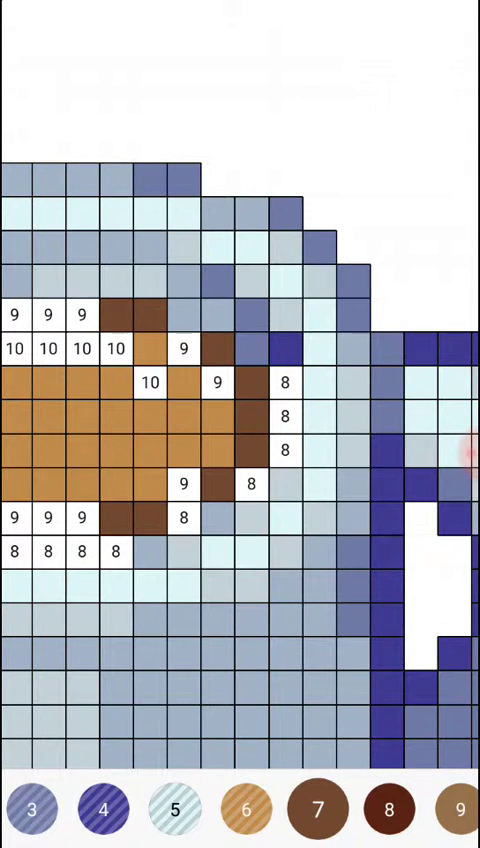
Step: With colour 8, fill the dark-brown pixels at the lower right and below the coffee
click(389, 809)
click(251, 484)
click(183, 517)
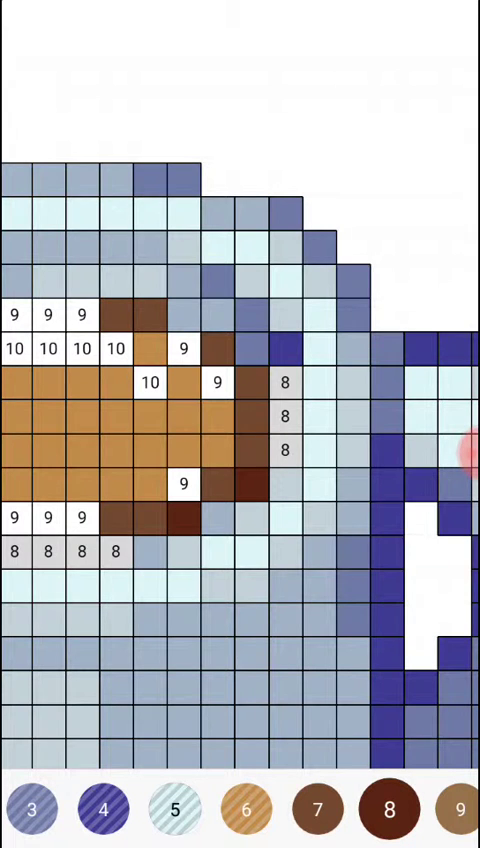
drag(150, 400, 280, 380)
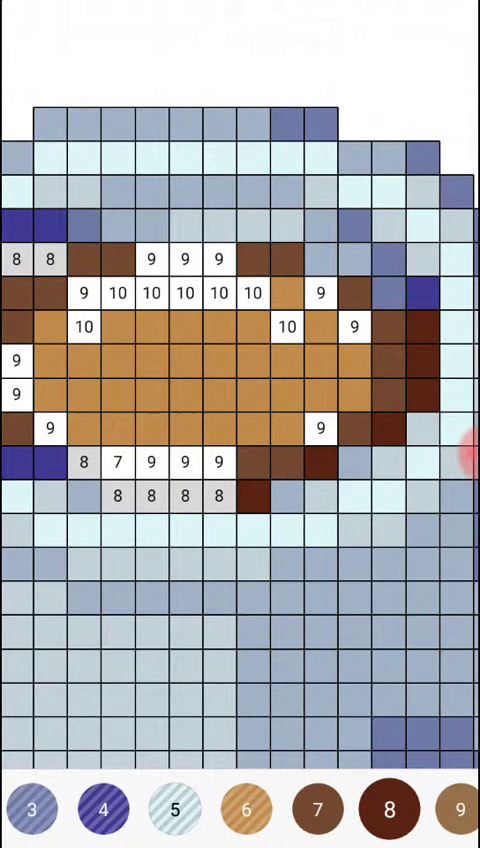
click(218, 495)
click(185, 495)
click(151, 495)
click(117, 495)
Step: Fill the colour-8 pixels at the upper left and down the coffee's left edge
click(50, 259)
drag(150, 400, 260, 470)
click(165, 332)
click(131, 332)
click(97, 366)
click(63, 400)
click(63, 434)
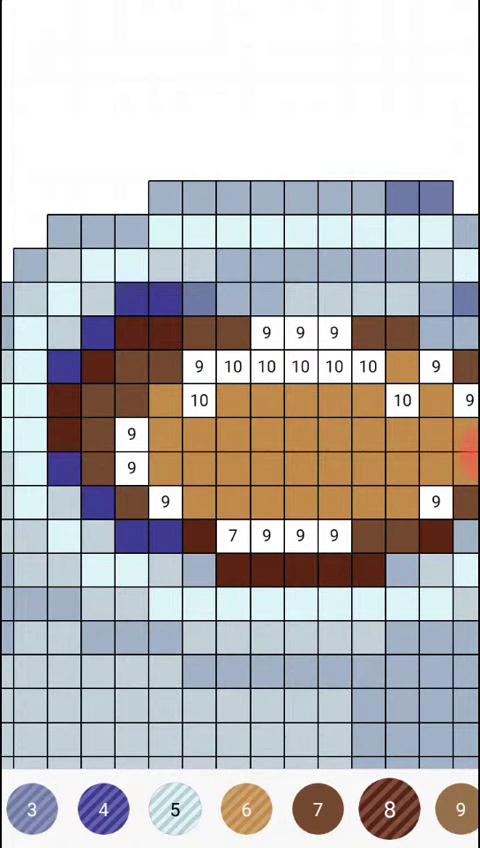
drag(400, 808, 330, 808)
Step: Fill all the colour-9 pixels on the coffee's left side and lower rows
click(375, 808)
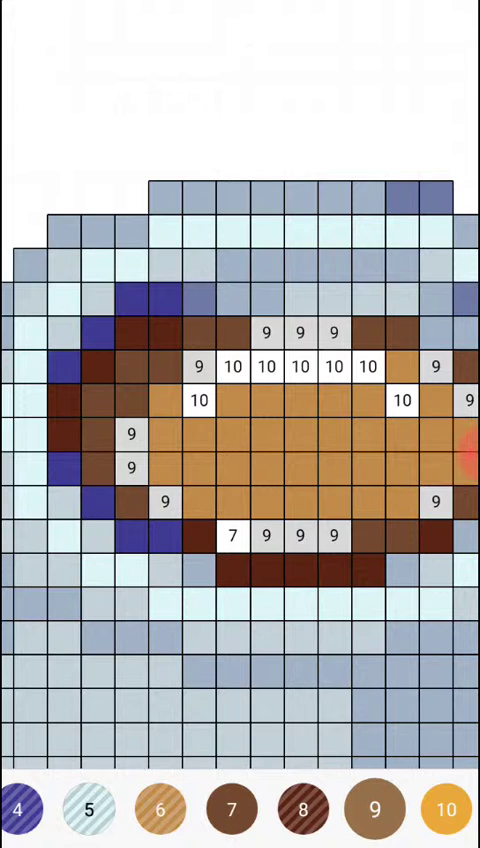
click(131, 434)
click(131, 468)
click(199, 332)
drag(300, 430, 160, 436)
click(295, 507)
click(194, 541)
click(126, 541)
click(160, 541)
Step: Fill the last two colour-7 pixels and the three colour-10 highlight pixels
click(231, 809)
click(58, 338)
click(92, 541)
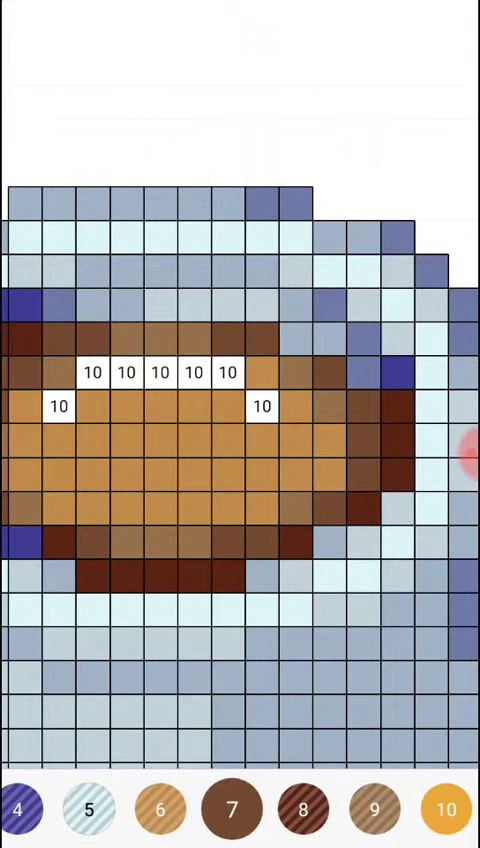
click(446, 809)
click(261, 405)
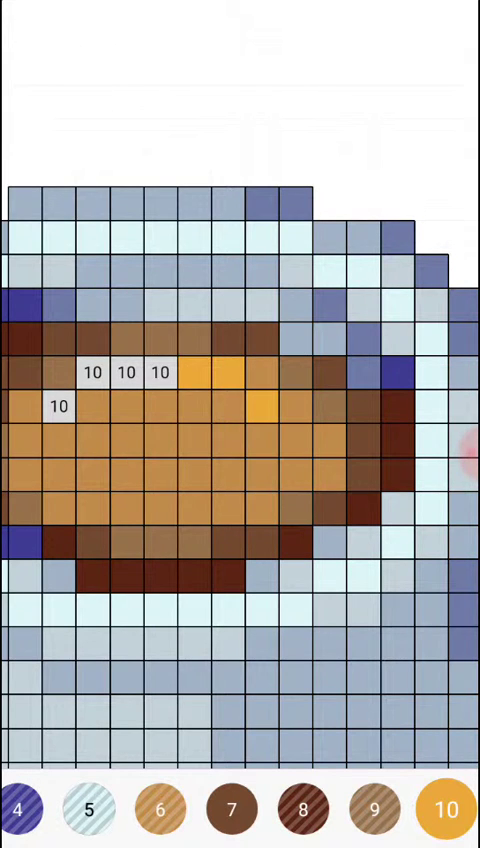
click(92, 372)
click(58, 406)
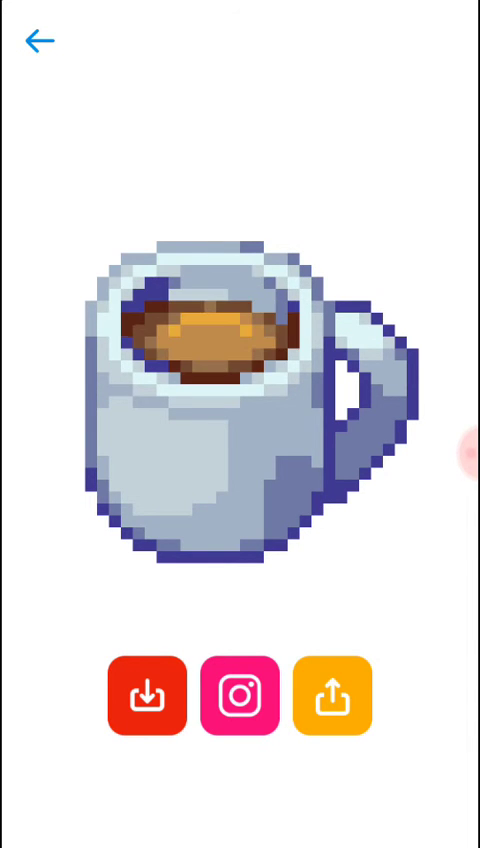
Step: After the replay finishes, tap the screen to view the completed coffee mug
click(466, 453)
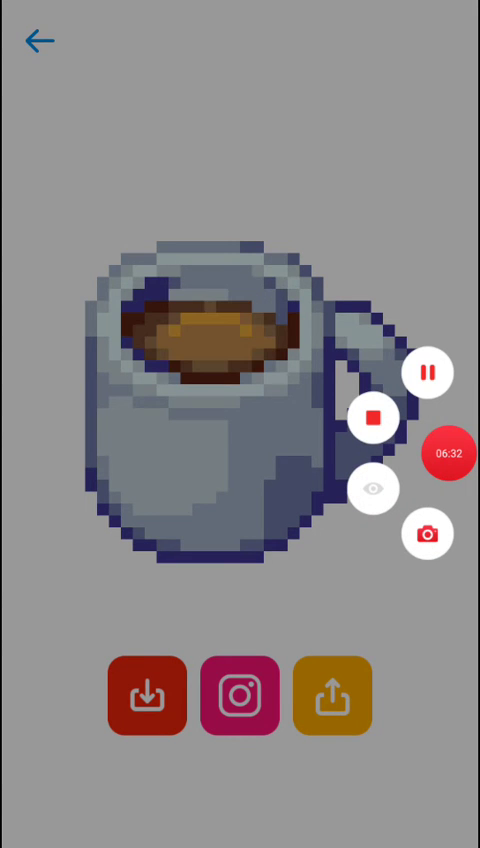